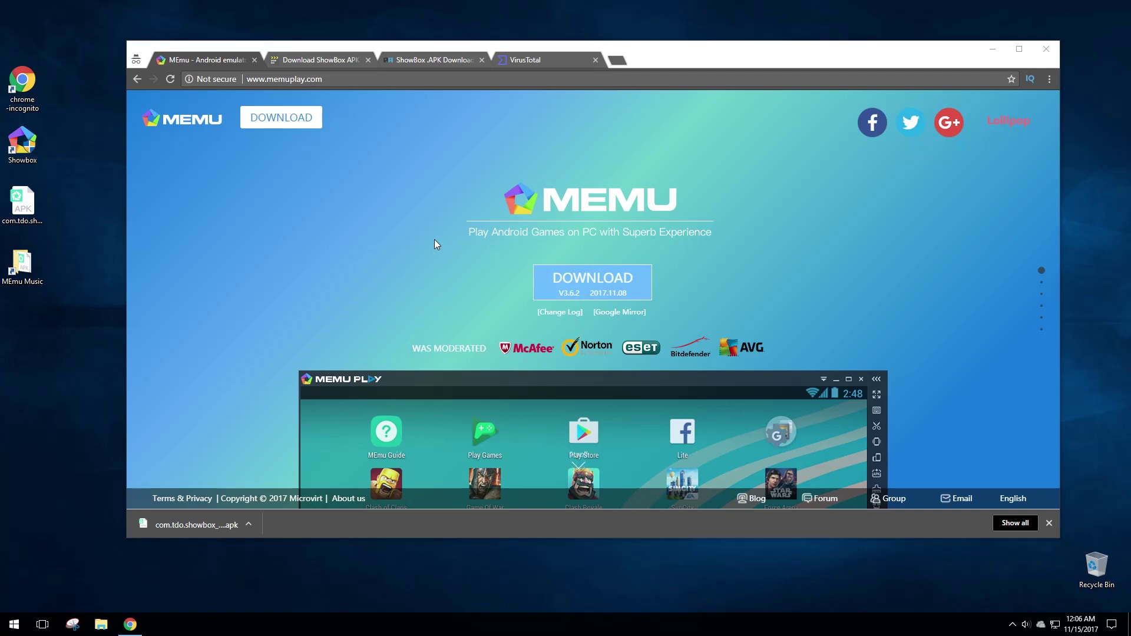
Step: Search Google for "showbox apk" and open the "Download ShowBox APK | Showbox App Download" result
left_click(337, 65)
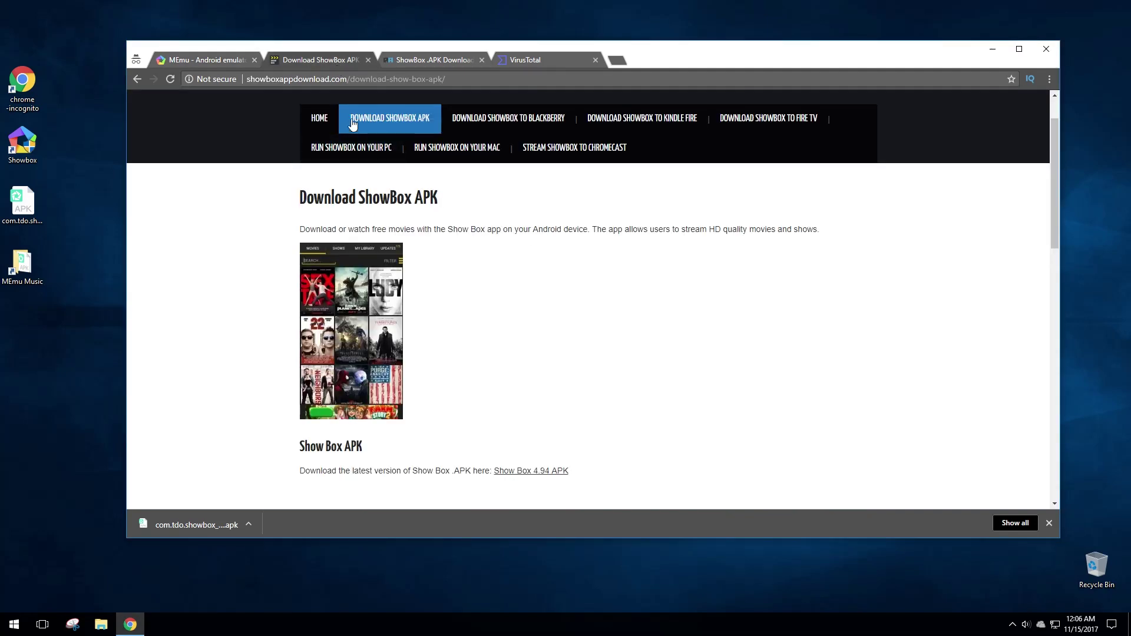
left_click(137, 79)
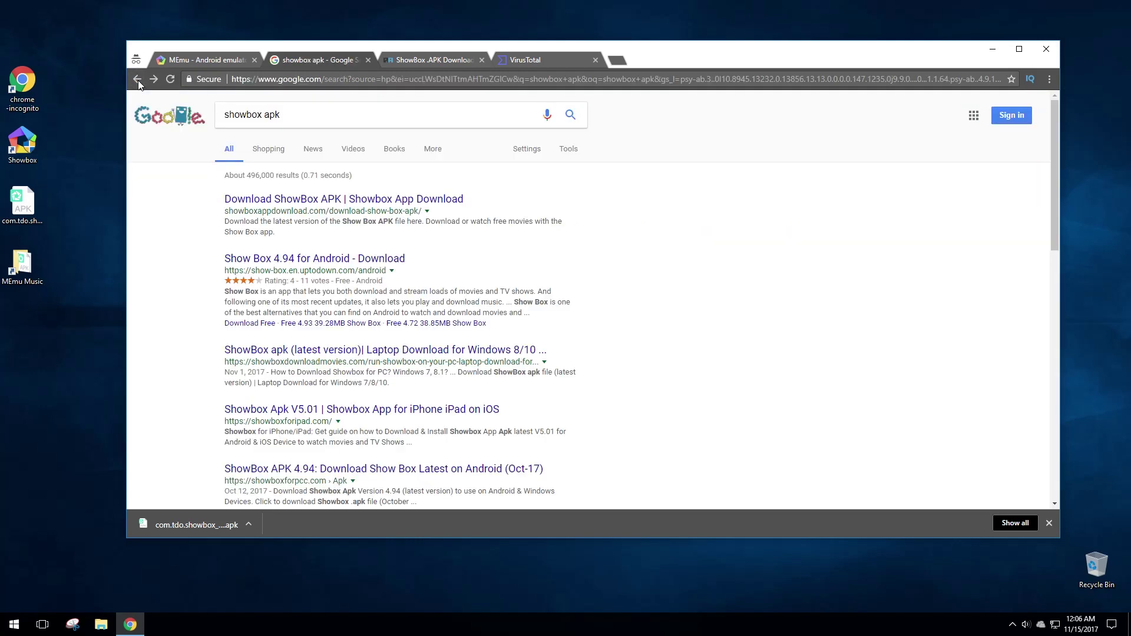
left_click(290, 113)
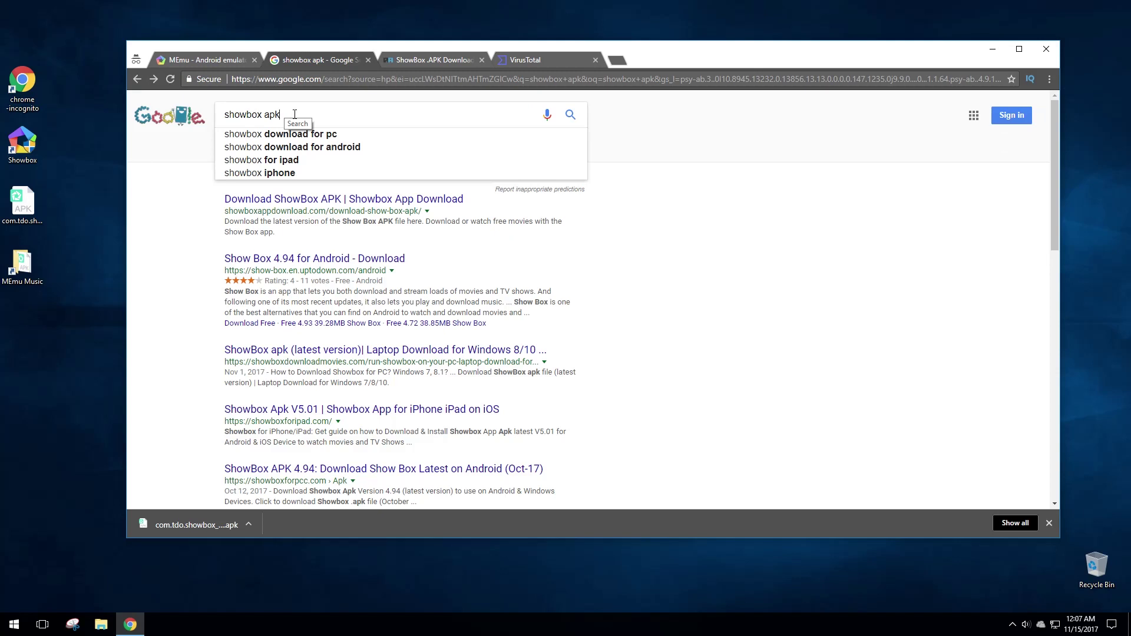
key("Return")
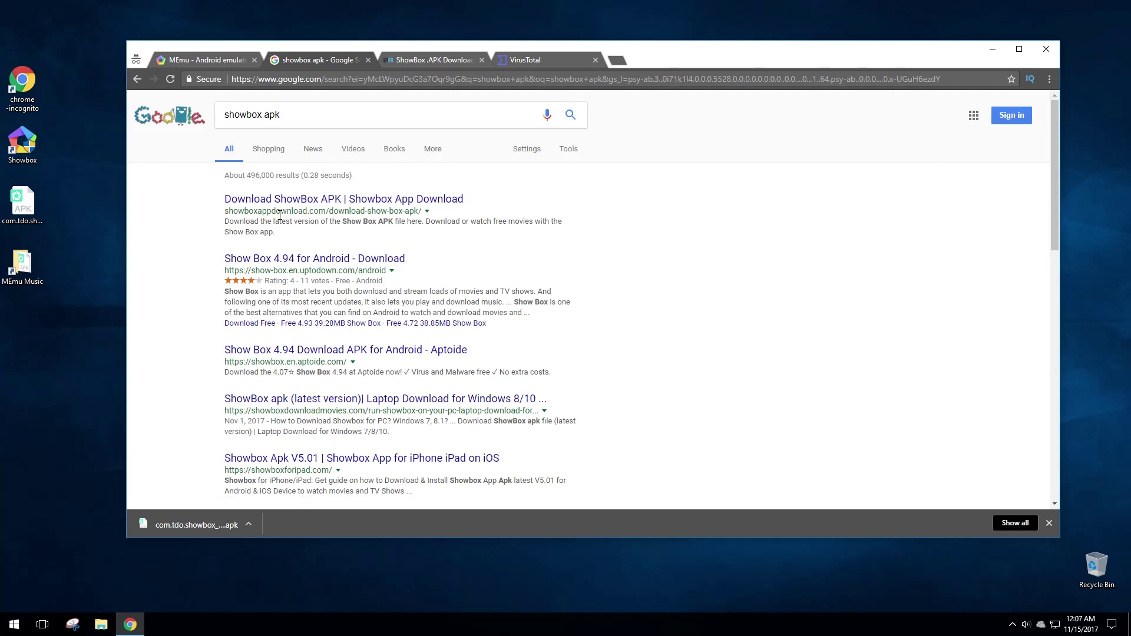
left_click(333, 203)
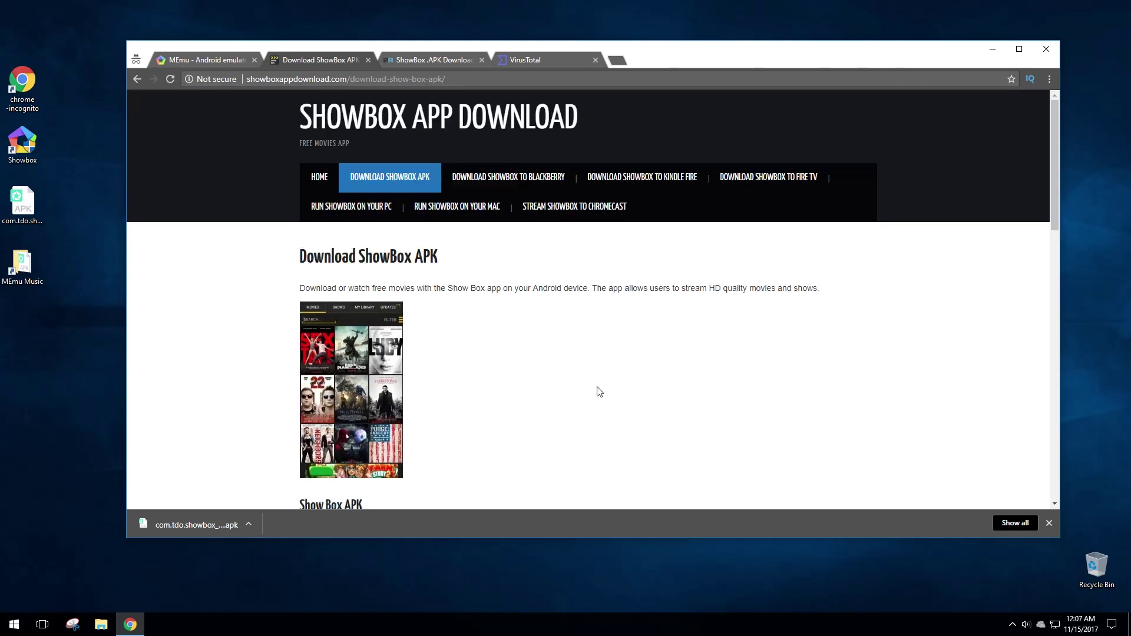
Step: Follow the Show Box 4.94 APK link and download the latest ShowBox .APK from rawapk.com
scroll(591, 376, "down", 2)
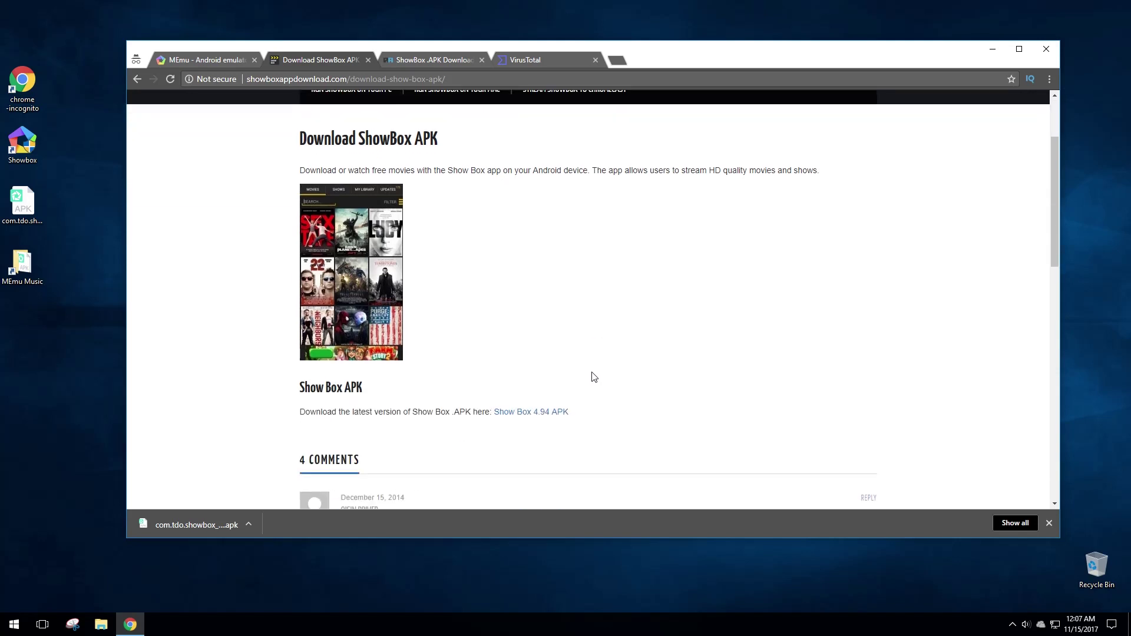
left_click(528, 414)
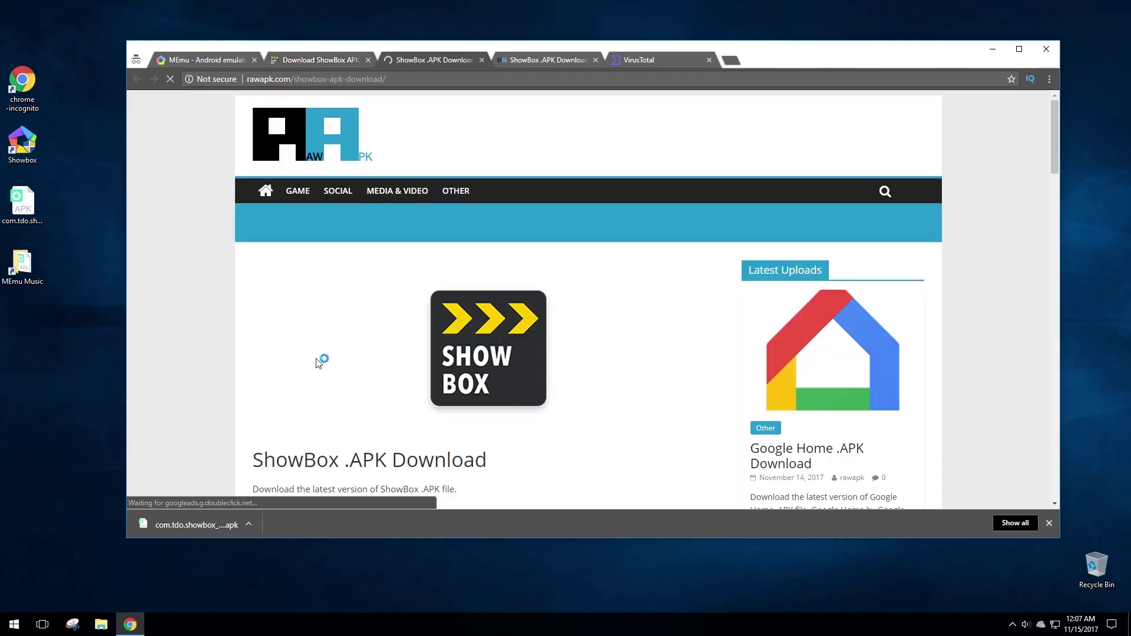
scroll(303, 351, "down", 5)
scroll(299, 351, "down", 1)
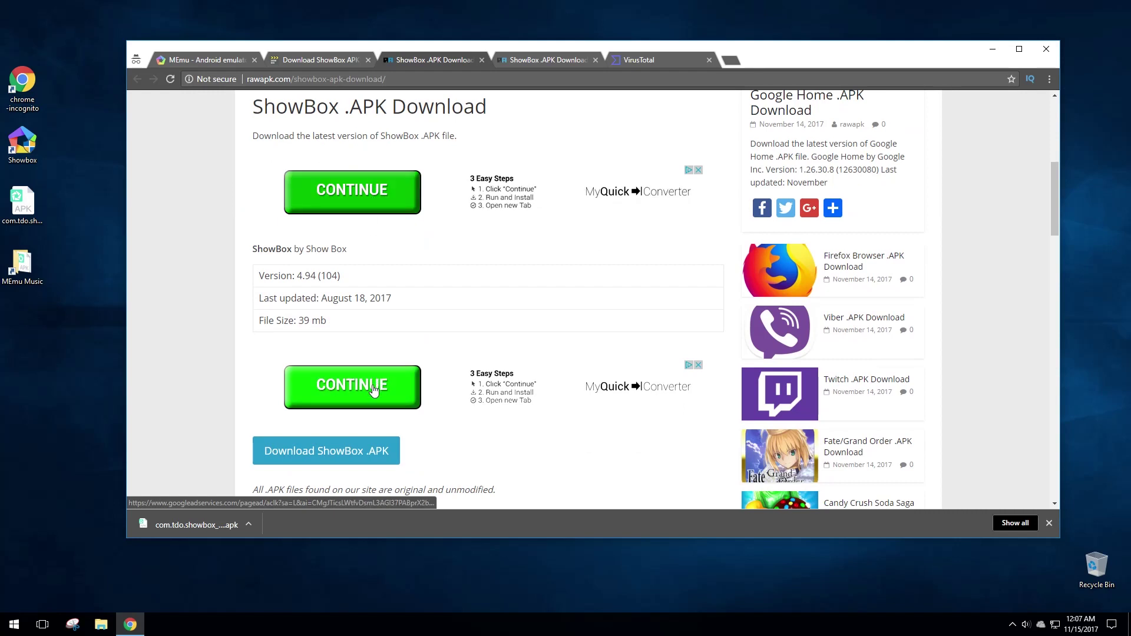
scroll(197, 391, "down", 2)
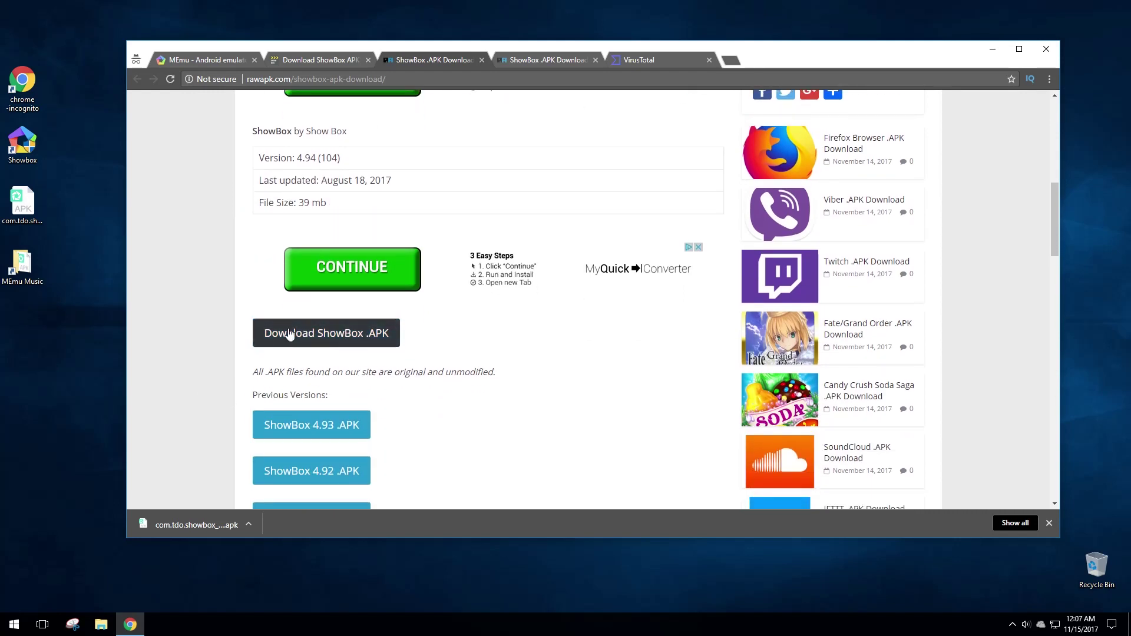
left_click(347, 341)
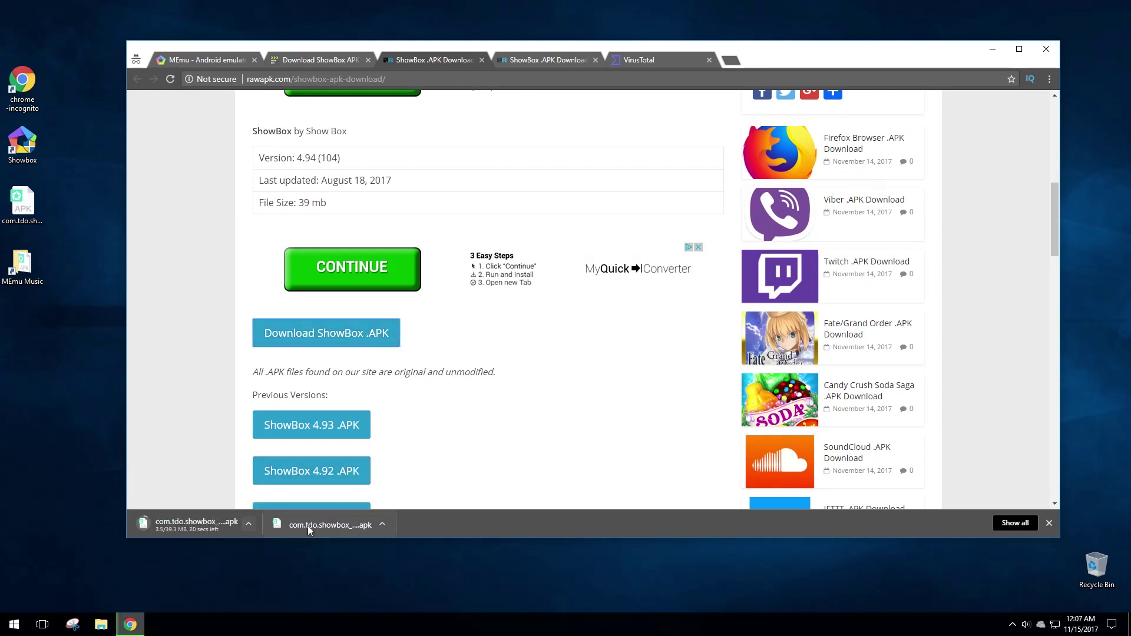
Step: Scan the desktop's ShowBox APK file with VirusTotal and review the detection results of all engines
left_click(22, 206)
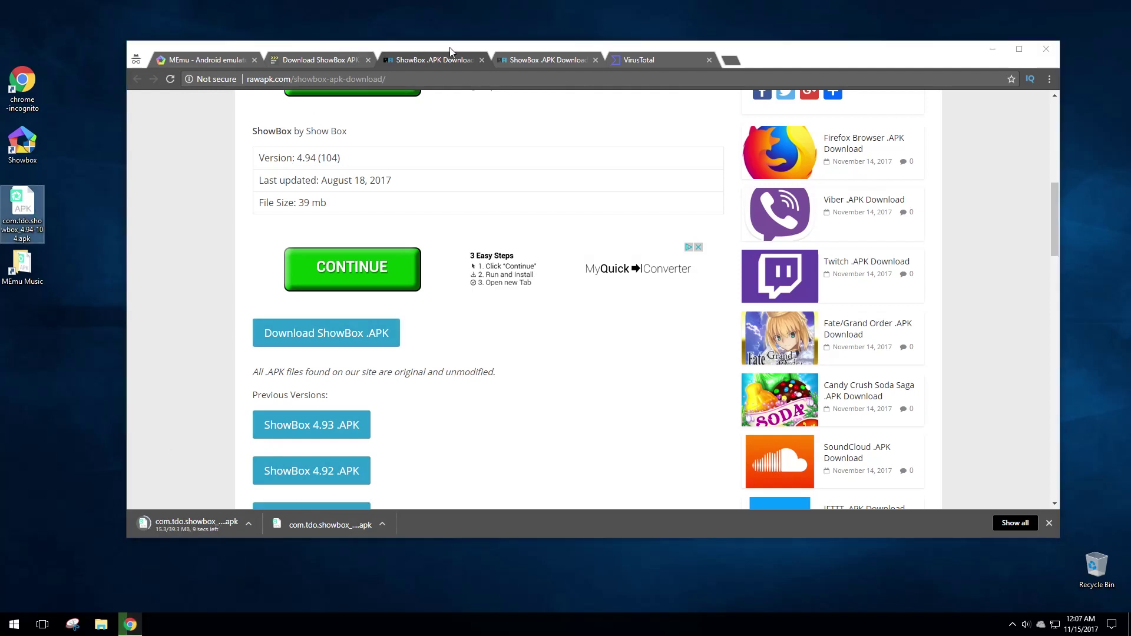
left_click(652, 62)
left_click(137, 79)
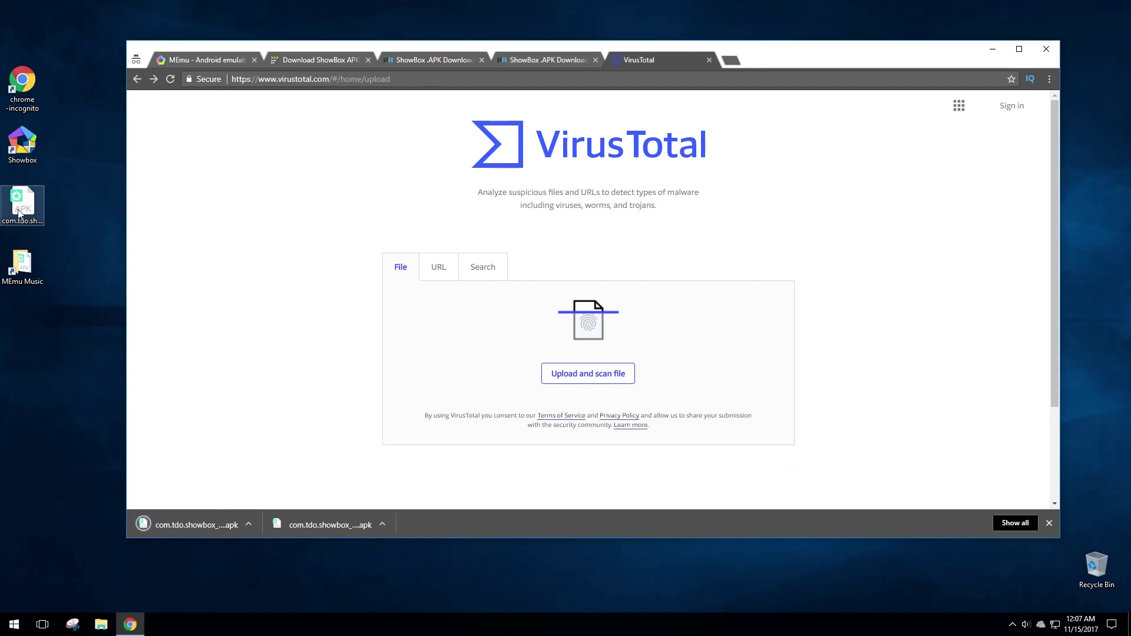
left_click_drag(22, 203, 579, 266)
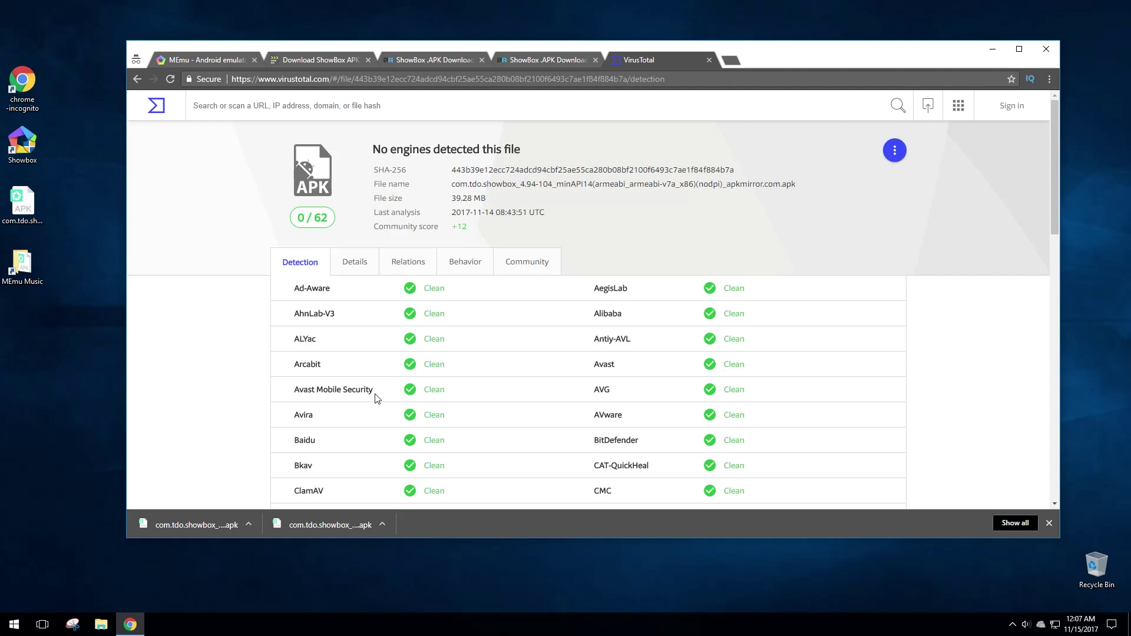
scroll(376, 397, "down", 11)
scroll(378, 384, "up", 2)
scroll(378, 384, "up", 10)
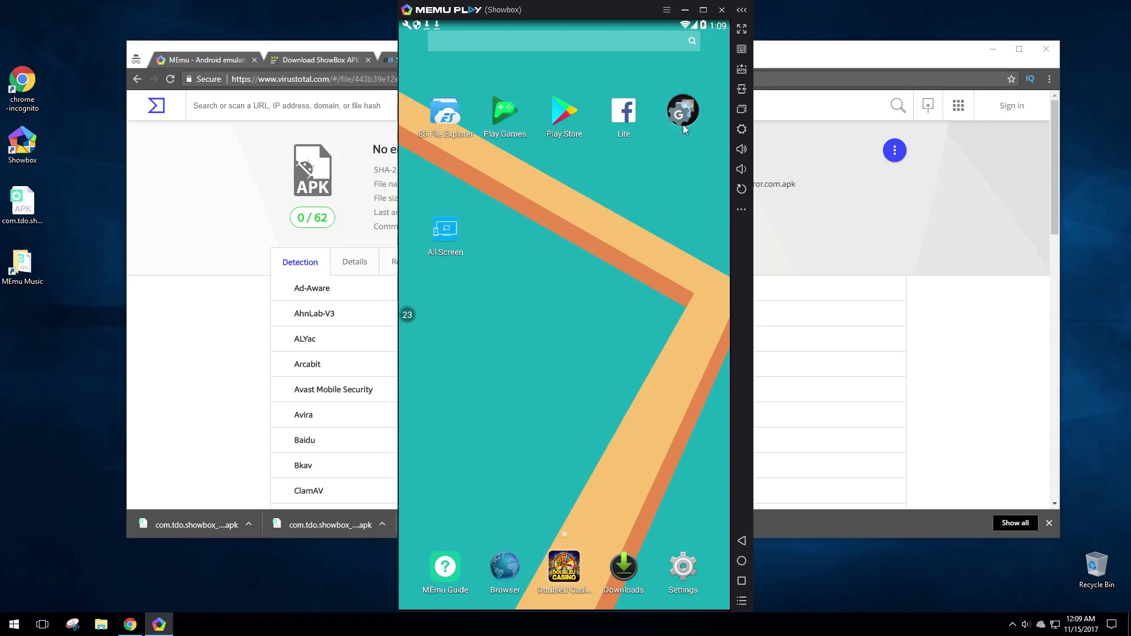
Step: Open MEmu's APK installation file chooser and copy the path of the desktop's MEmu Music folder
left_click(742, 71)
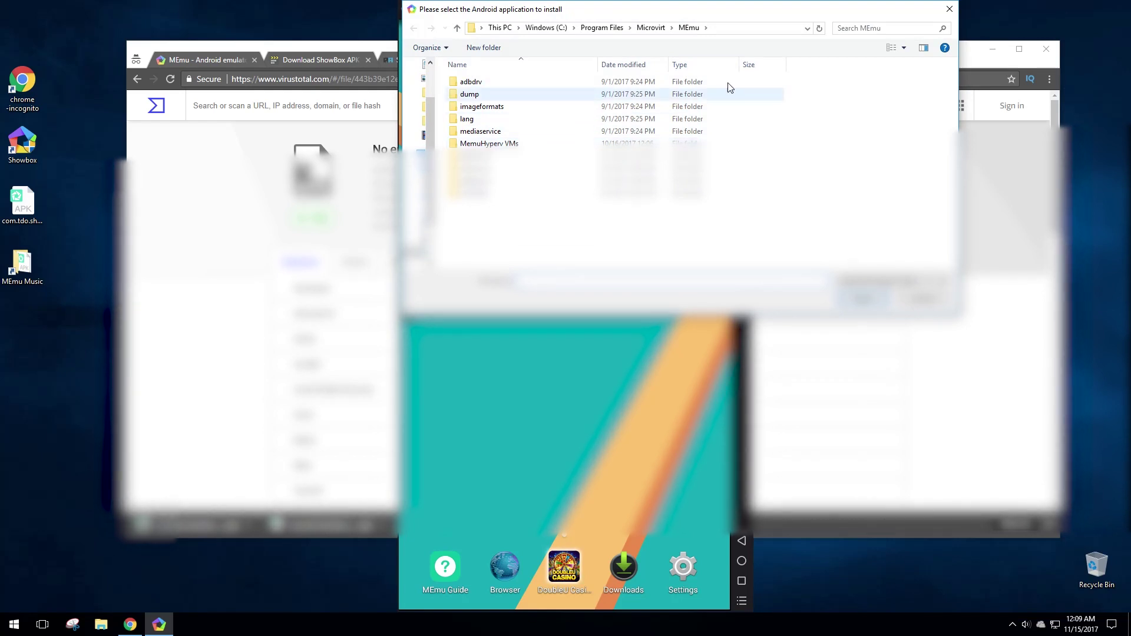
left_click(735, 28)
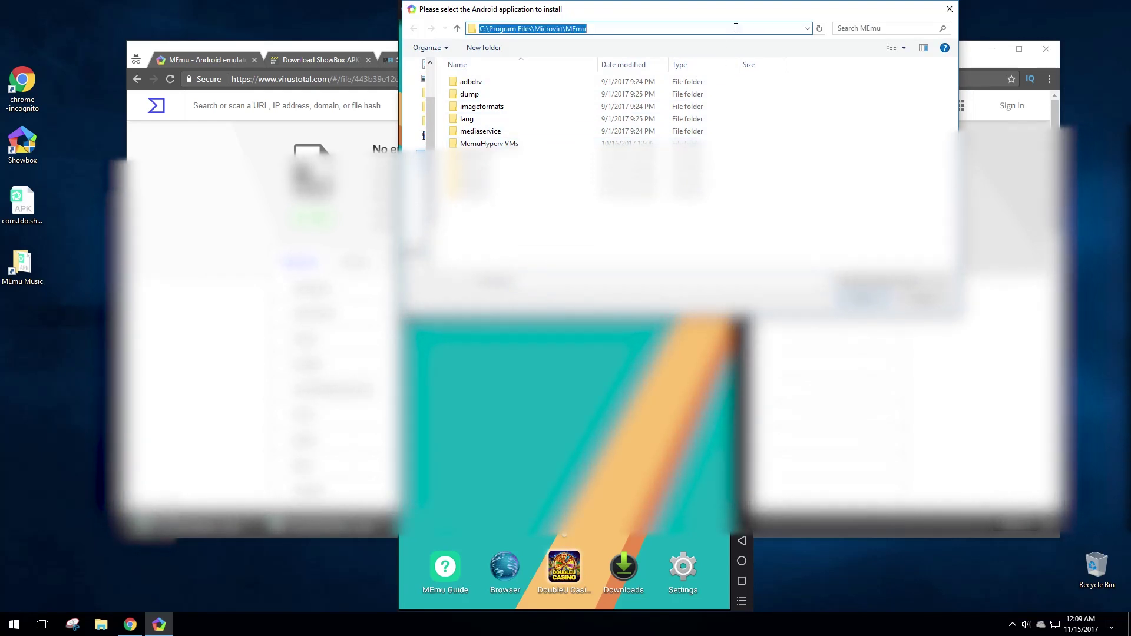
type("C:\\Users\\User\\Music\\MEmu Music")
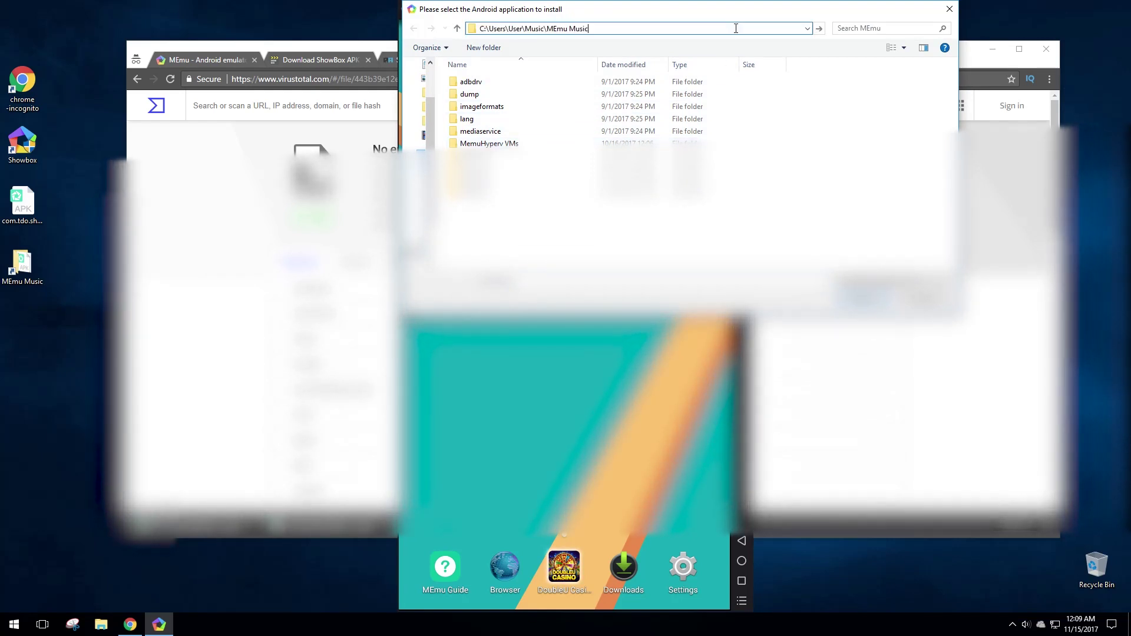
left_click(26, 274)
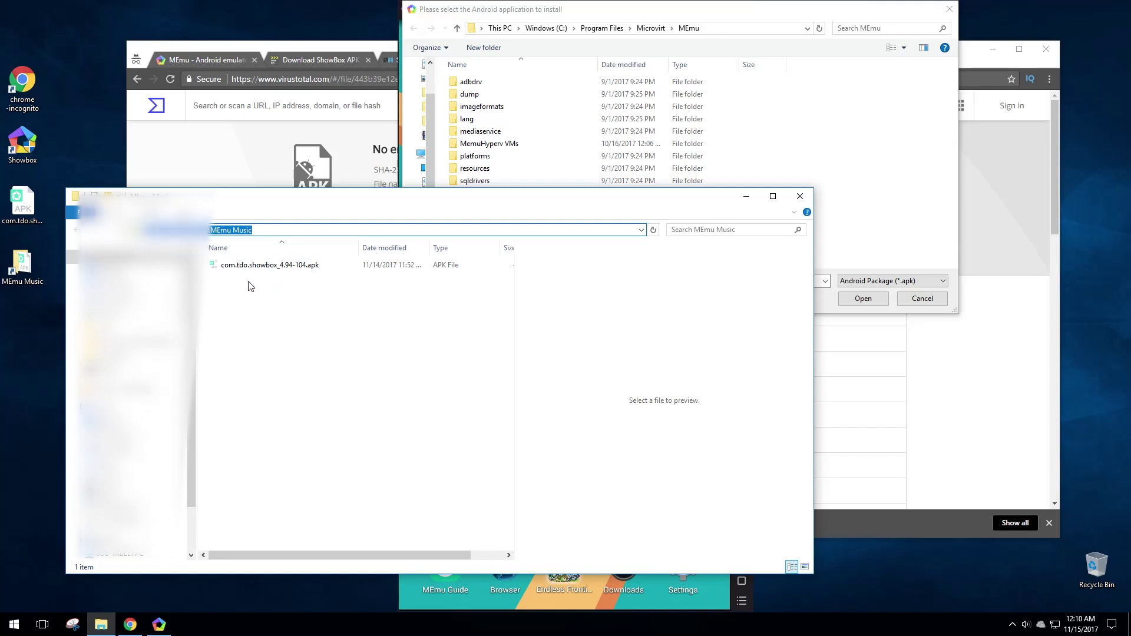
left_click(800, 196)
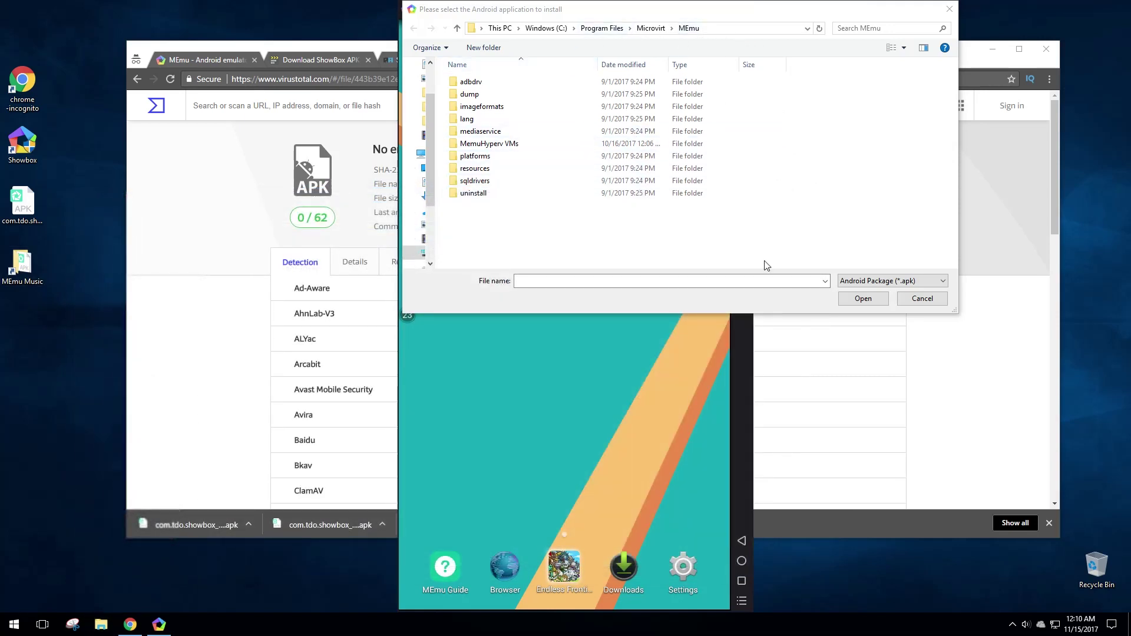
Step: Browse to the copied MEmu Music folder path and install com.tdo.showbox_4.94-104.apk
left_click_drag(808, 14, 725, 185)
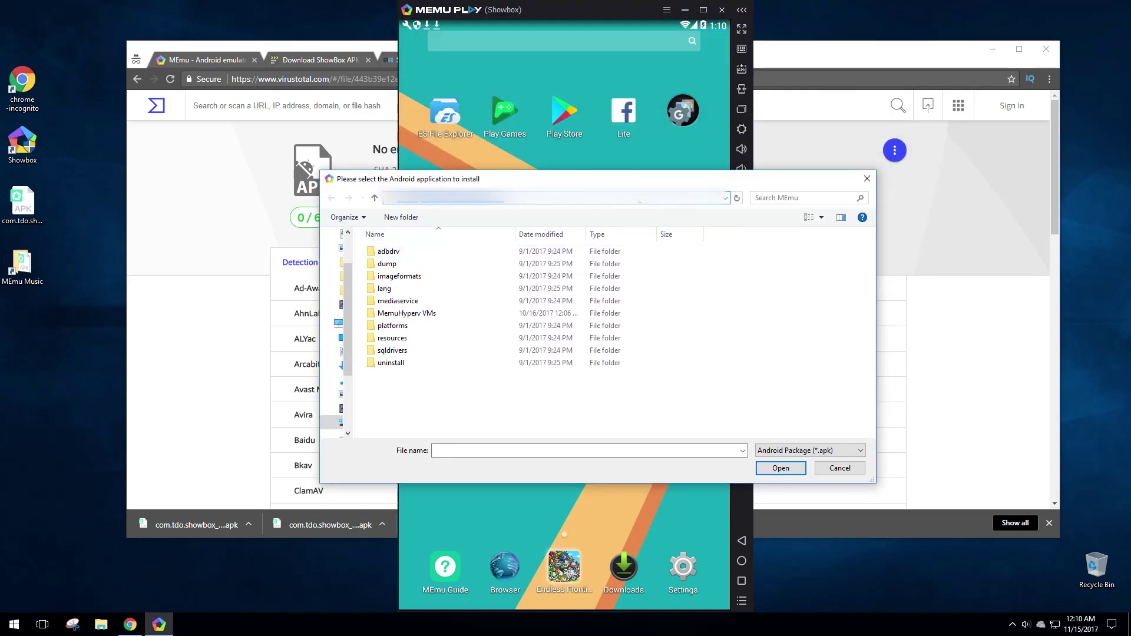
left_click(536, 200)
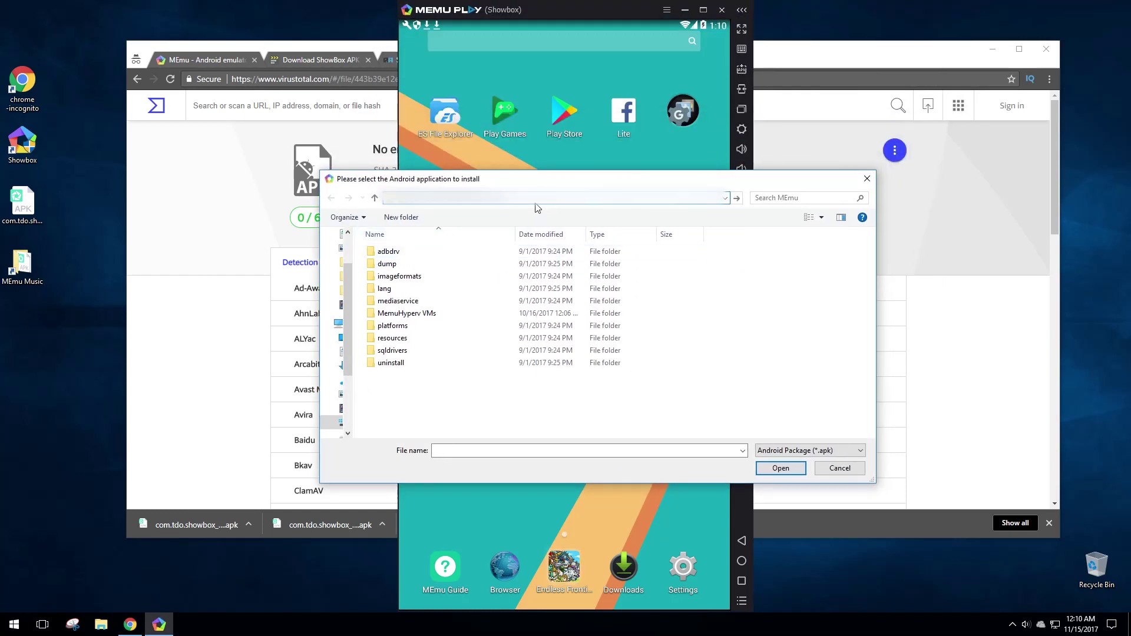
key("ctrl+v")
key("Return")
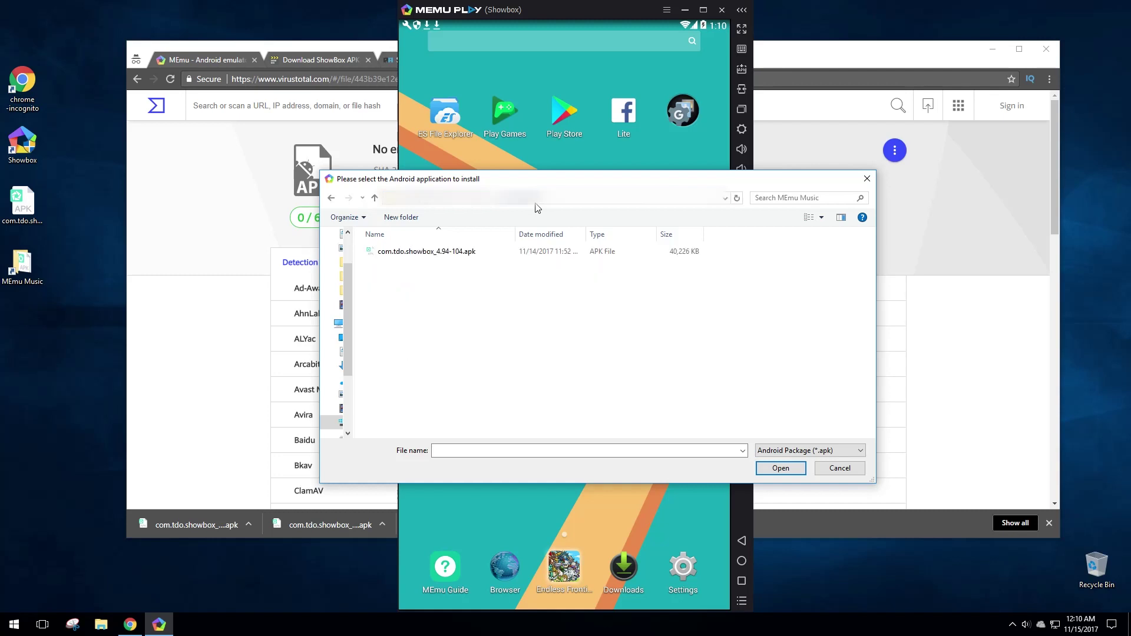
left_click(398, 254)
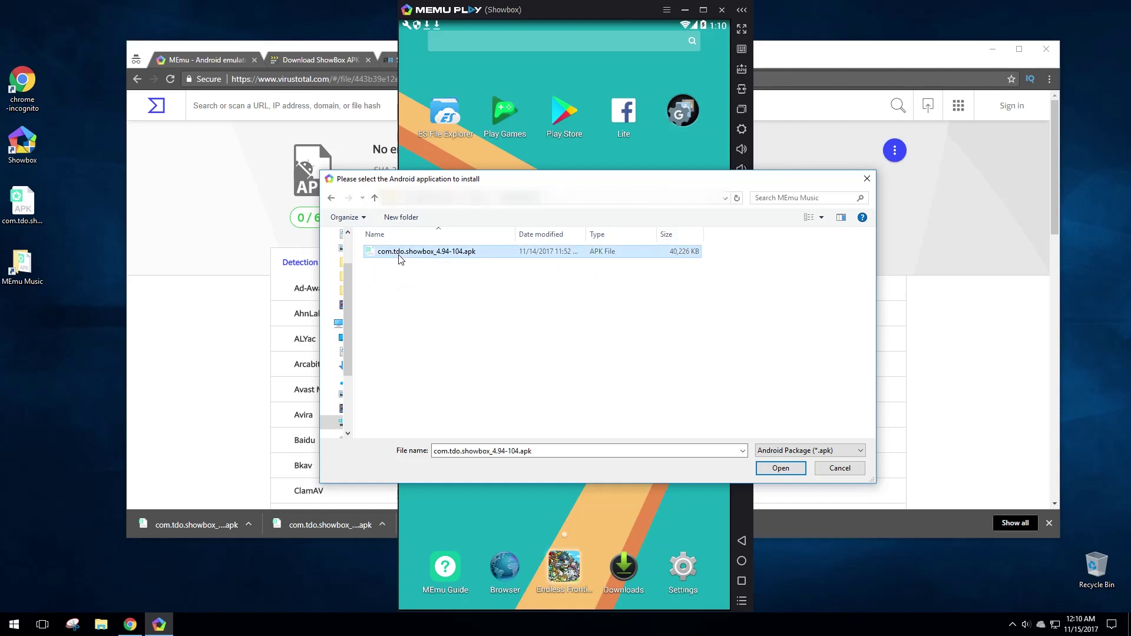
left_click(781, 469)
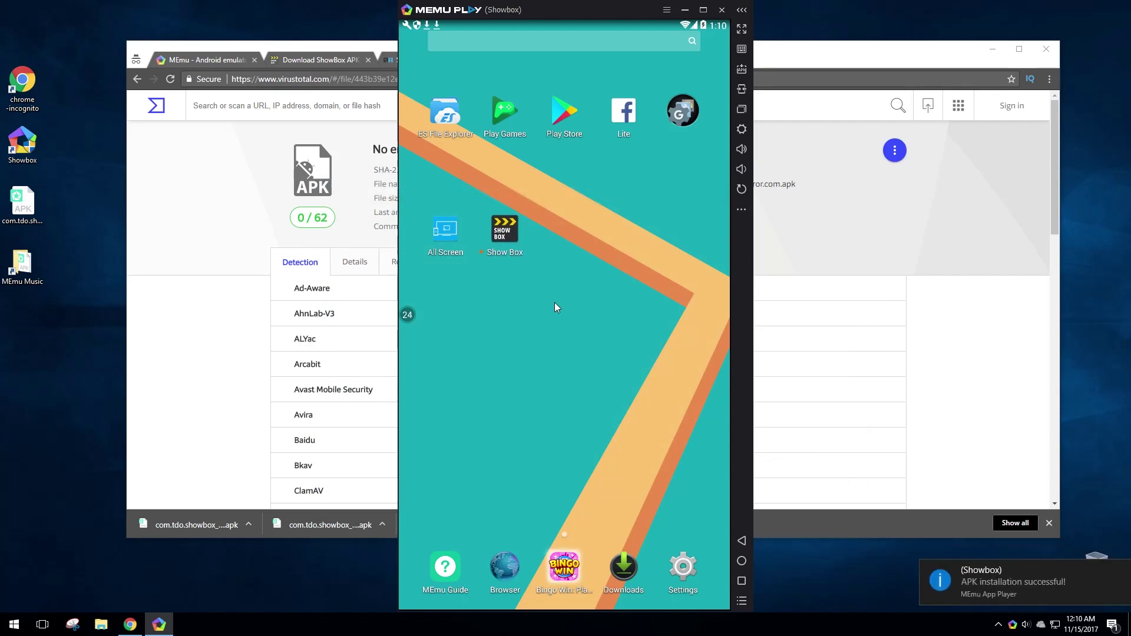
Step: Launch Show Box, browse its Movies section and maximize the emulator window
left_click(507, 235)
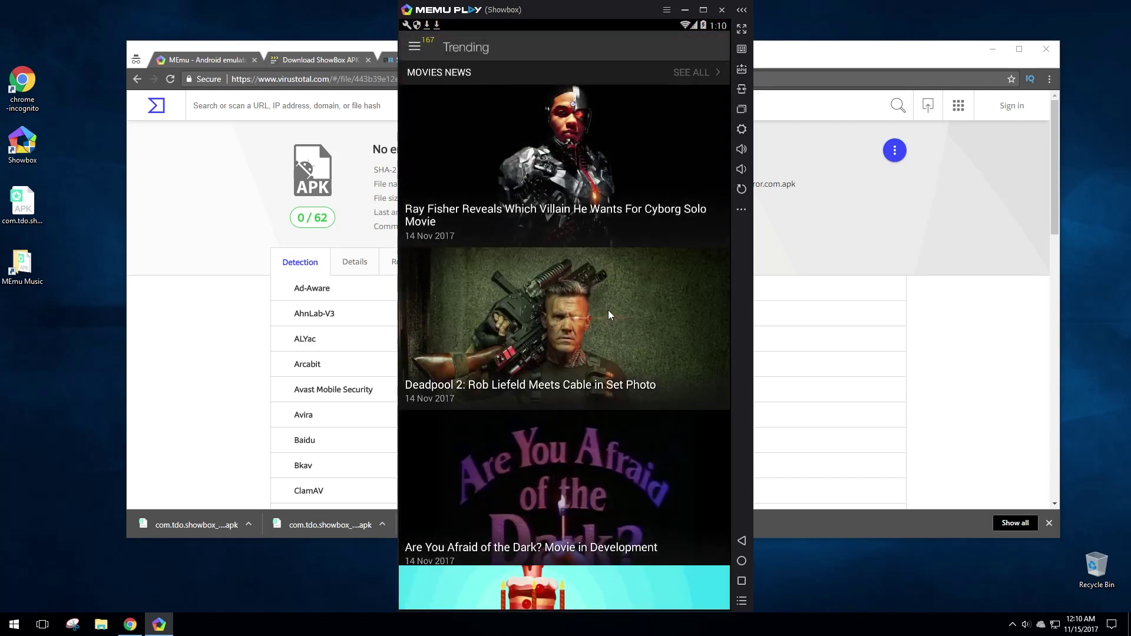
left_click(415, 47)
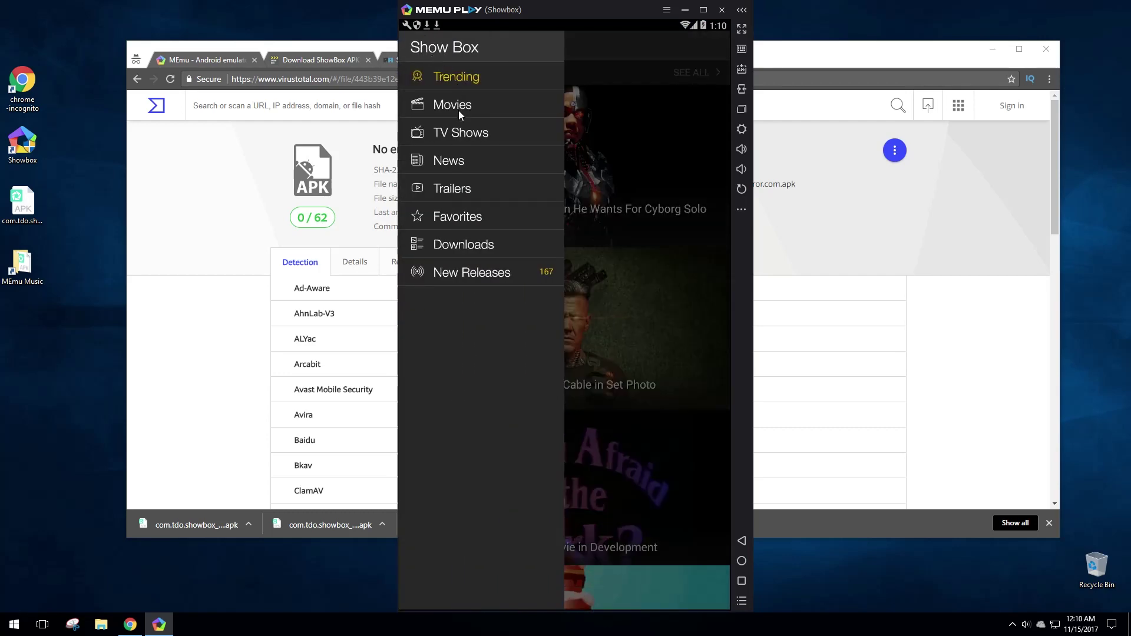
left_click(459, 109)
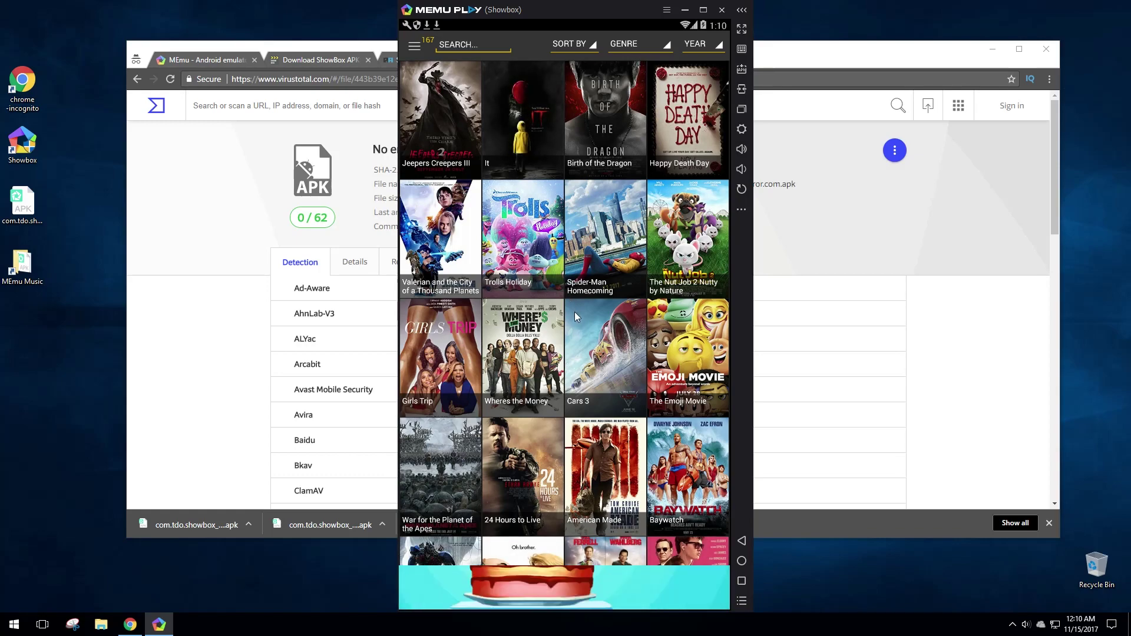
scroll(575, 311, "down", 1)
left_click(703, 10)
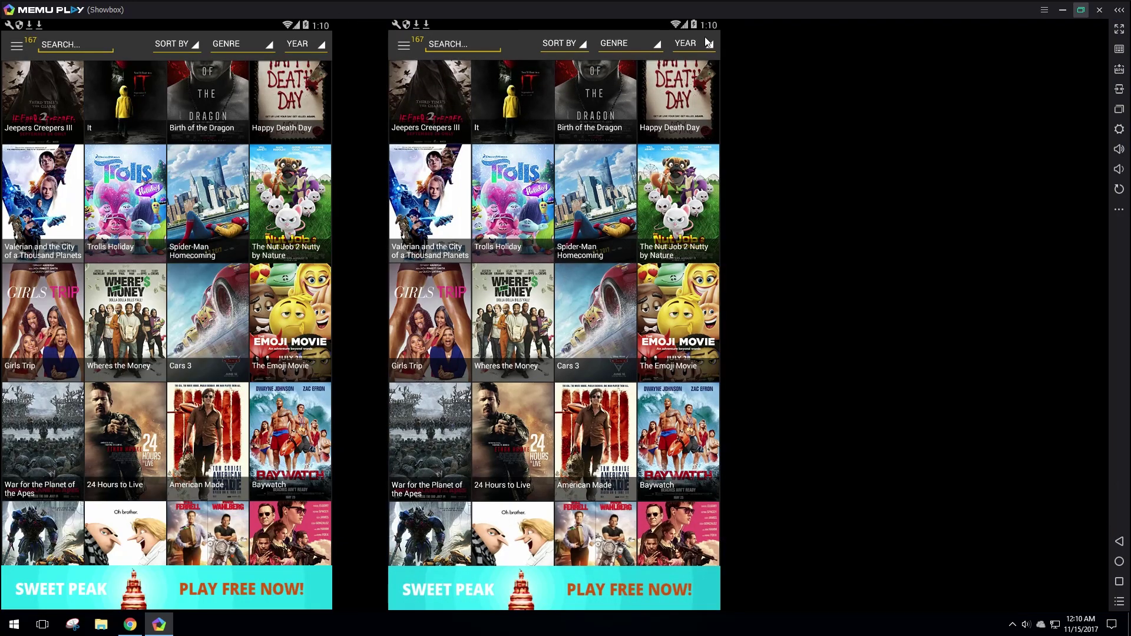
scroll(594, 334, "down", 3)
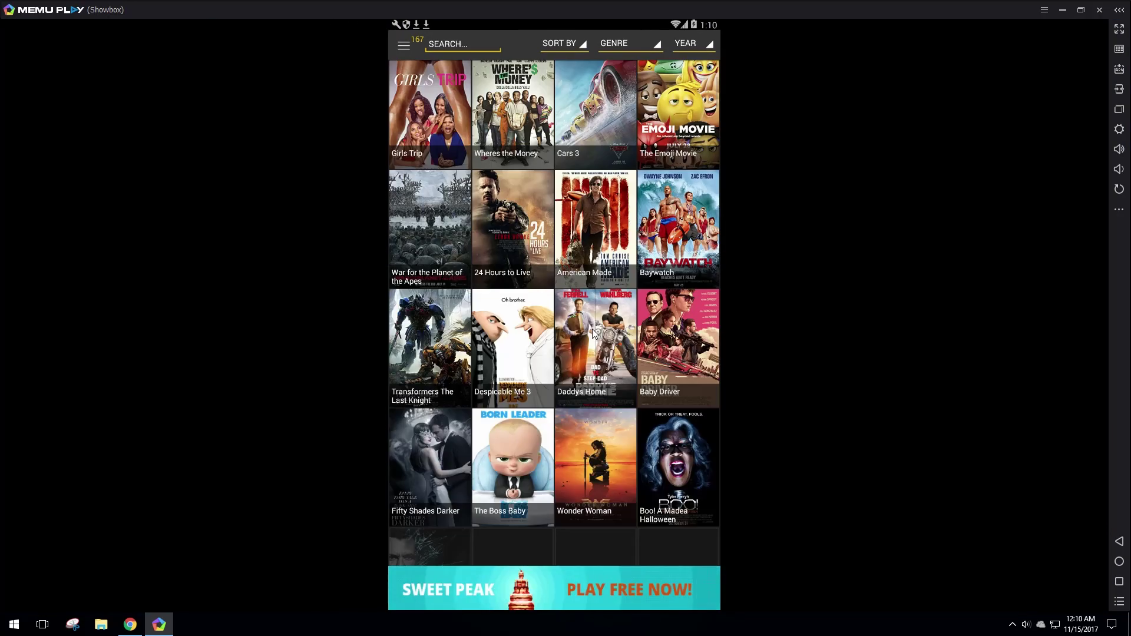
scroll(592, 334, "down", 3)
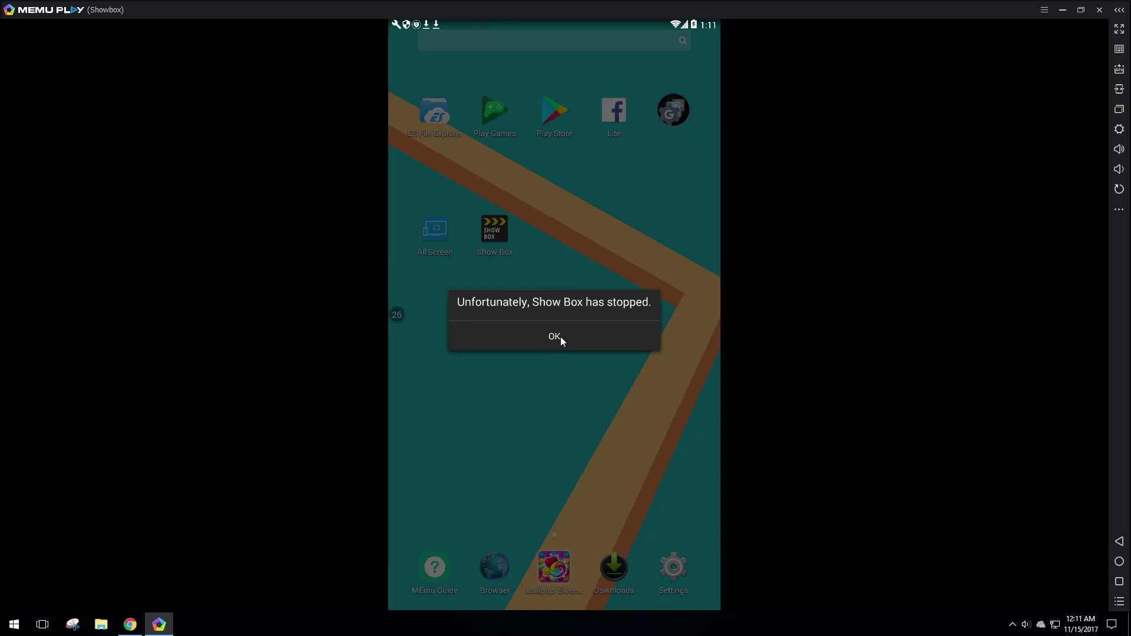
Step: Dismiss the crash message, relaunch Show Box and open The Boss Baby from the Movies section
left_click(560, 337)
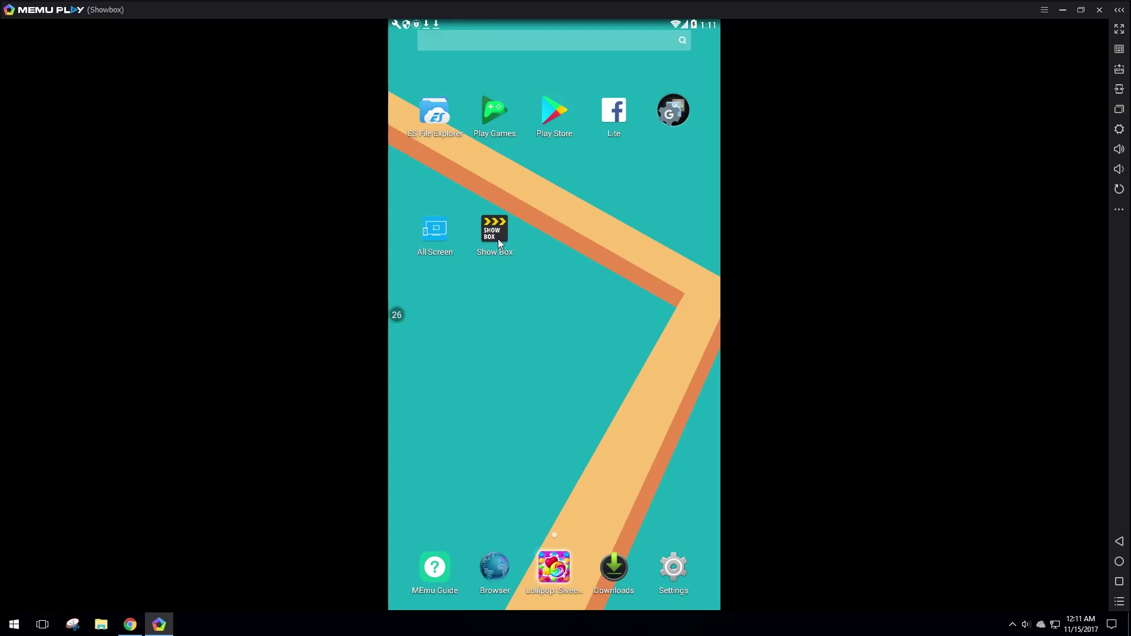
left_click(494, 236)
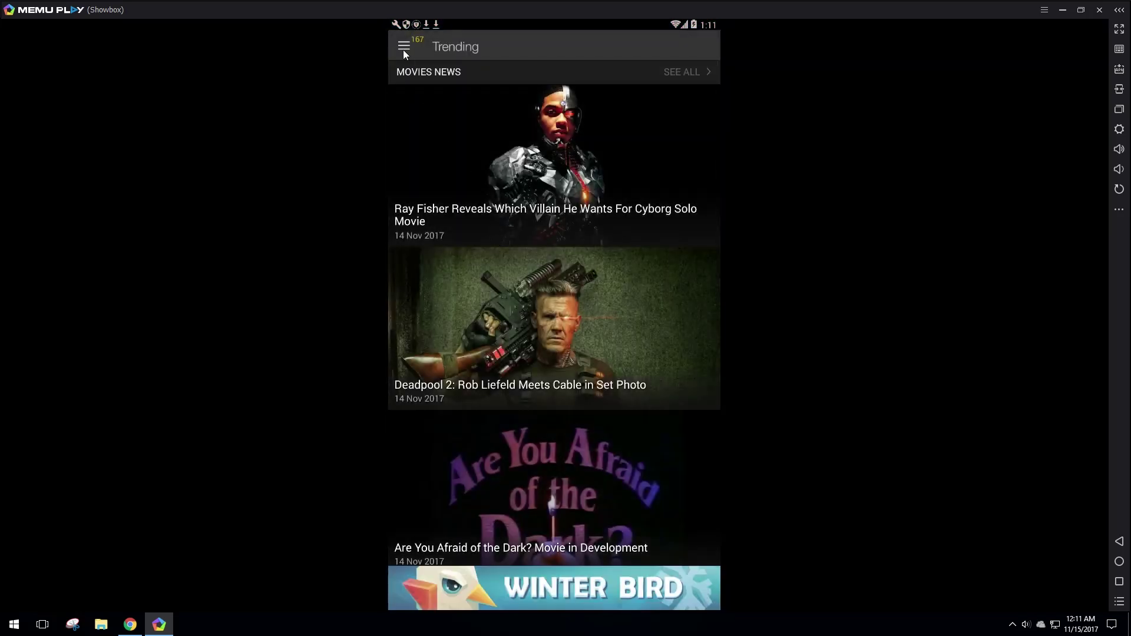
left_click(404, 47)
left_click(446, 104)
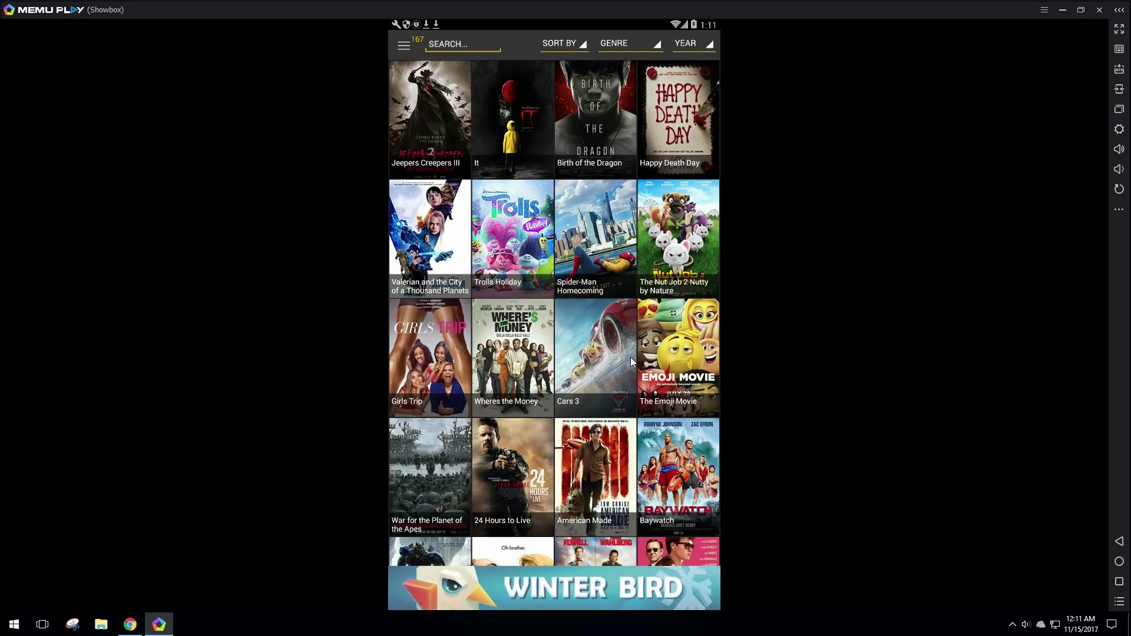
scroll(561, 383, "down", 4)
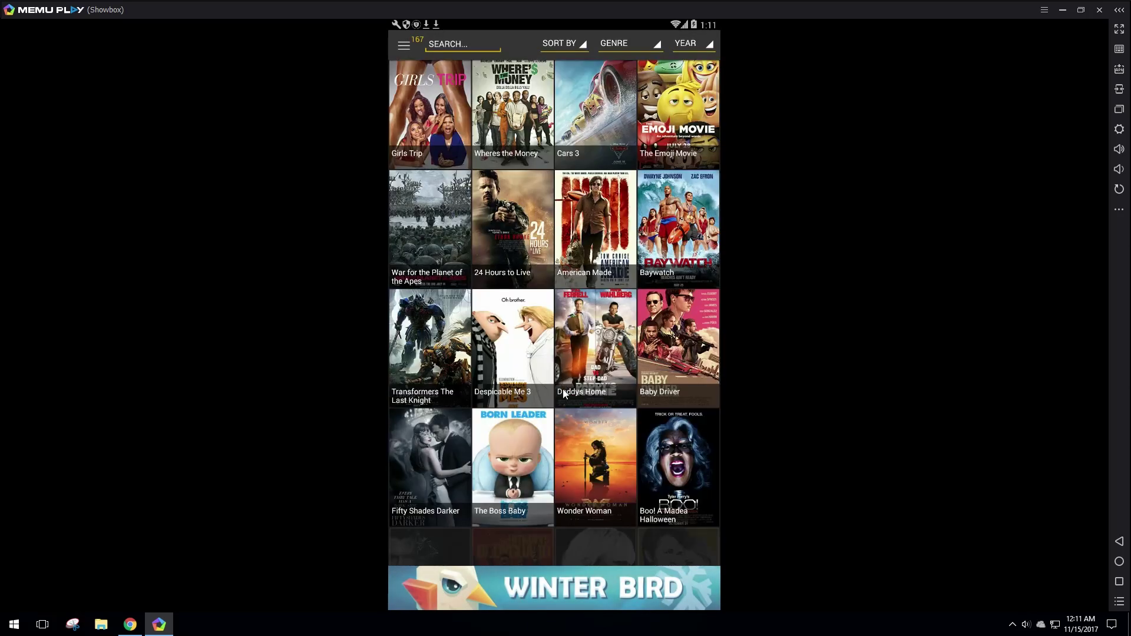
left_click(518, 434)
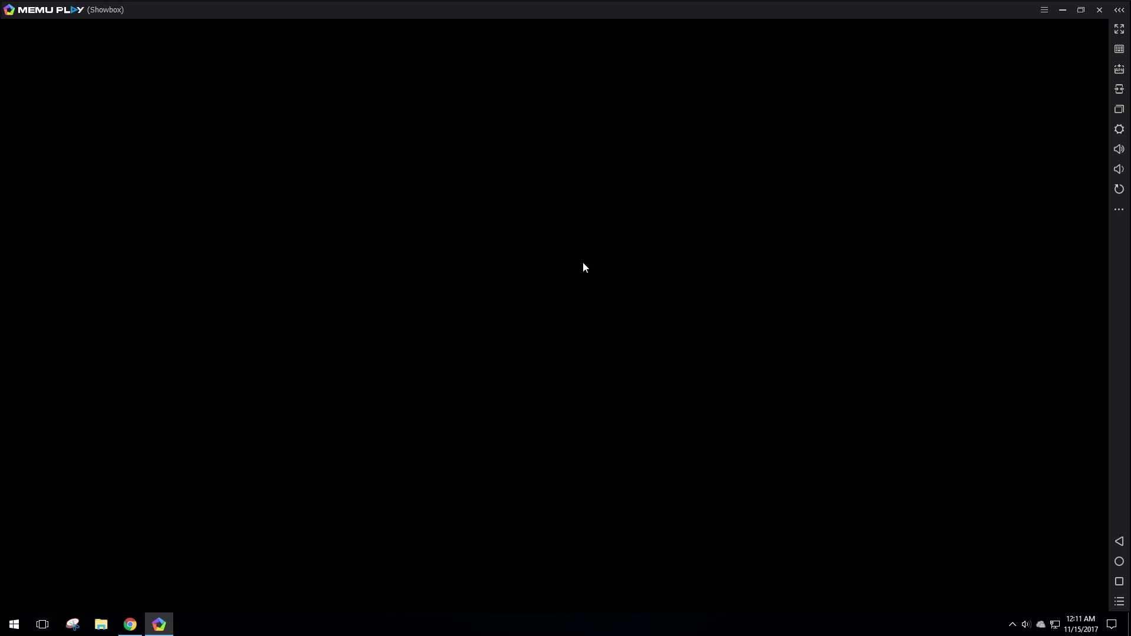
Step: Return to The Boss Baby's page, retry playback, and set the movie's player option to Other Player
left_click(1119, 542)
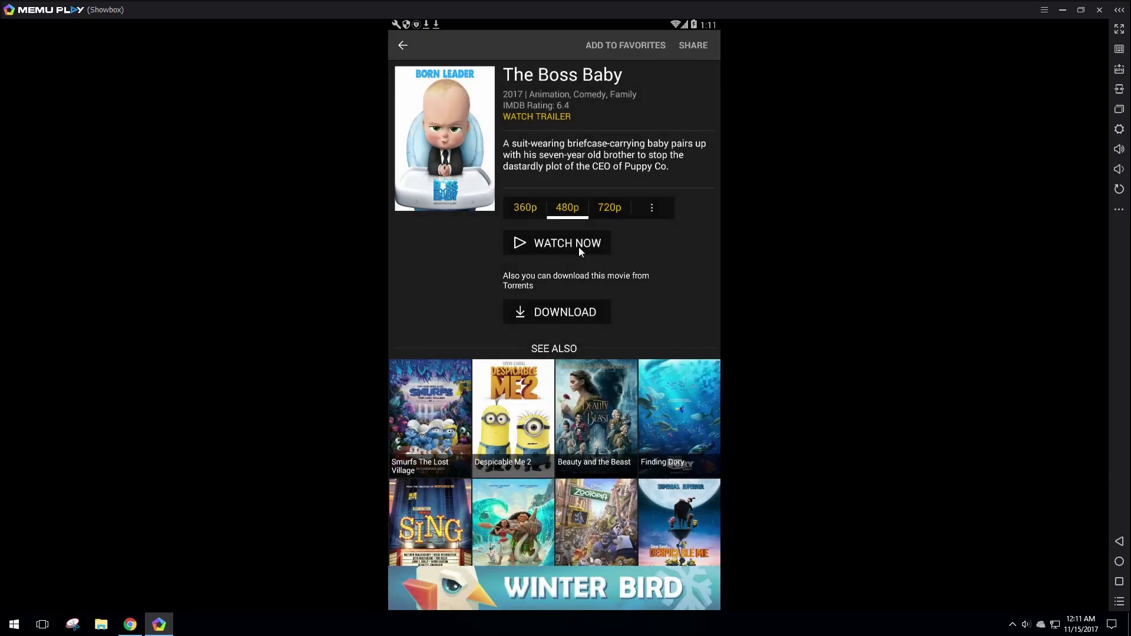
left_click(563, 248)
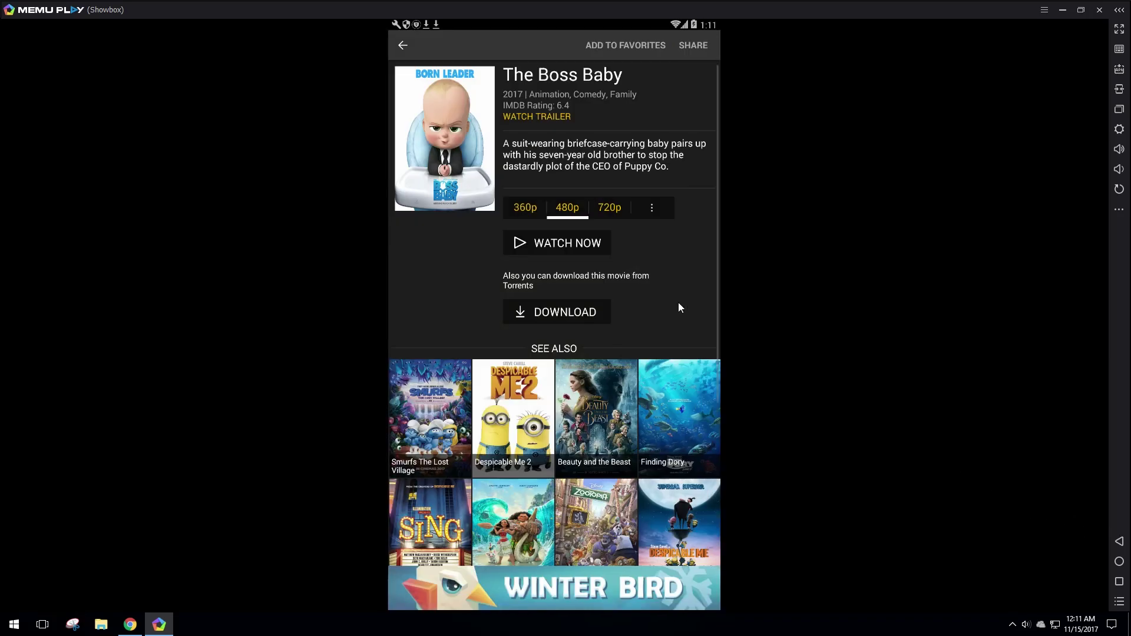
left_click(652, 209)
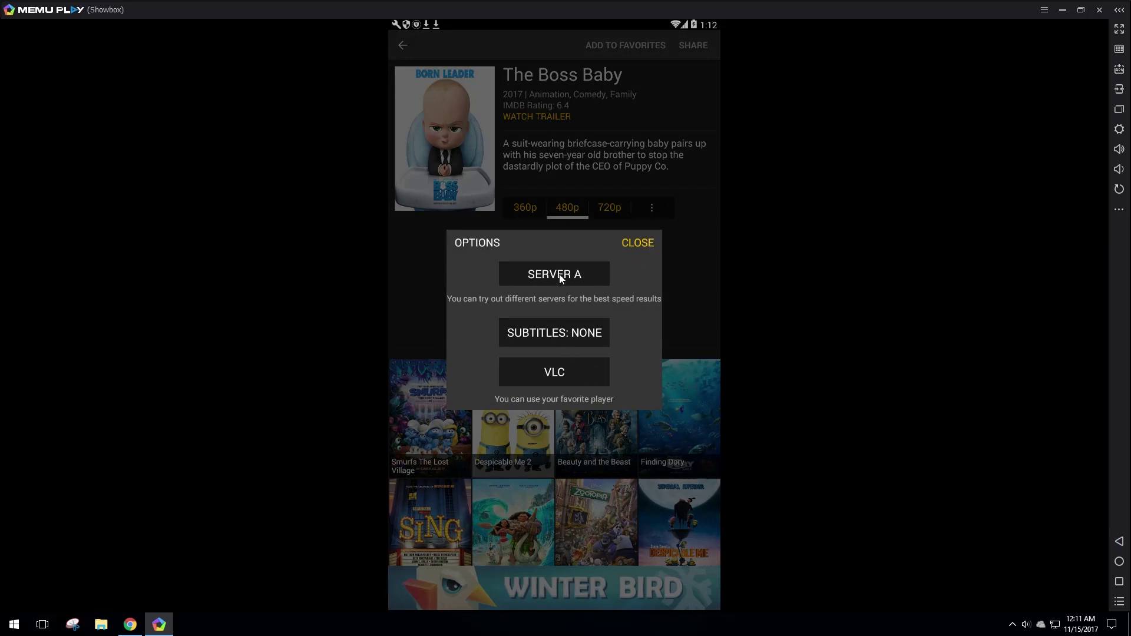
left_click(564, 373)
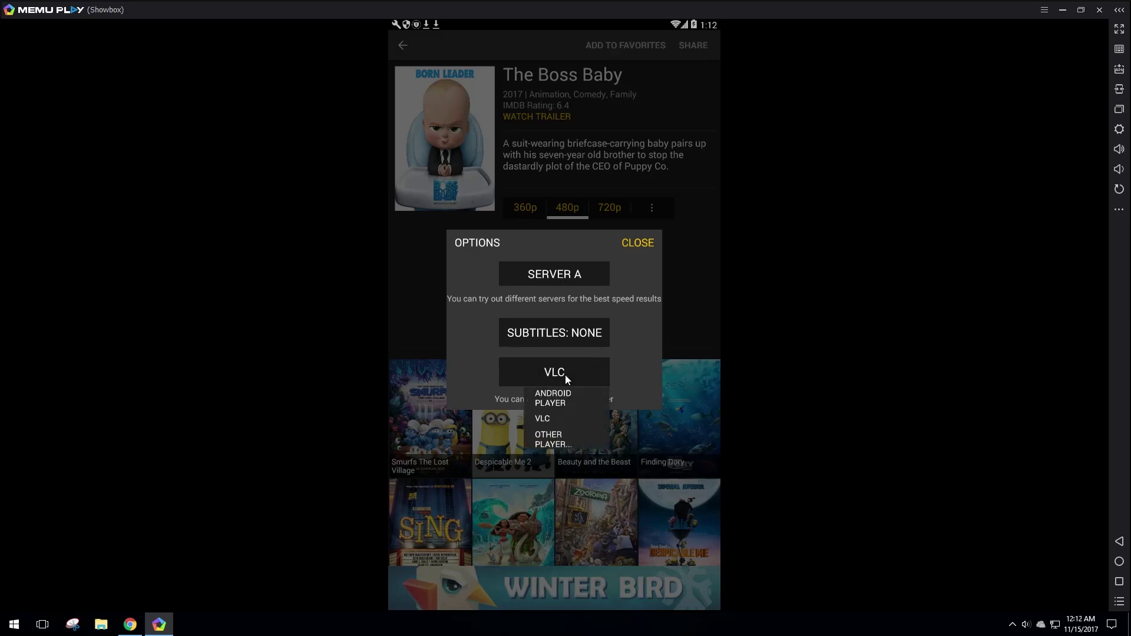
left_click(557, 438)
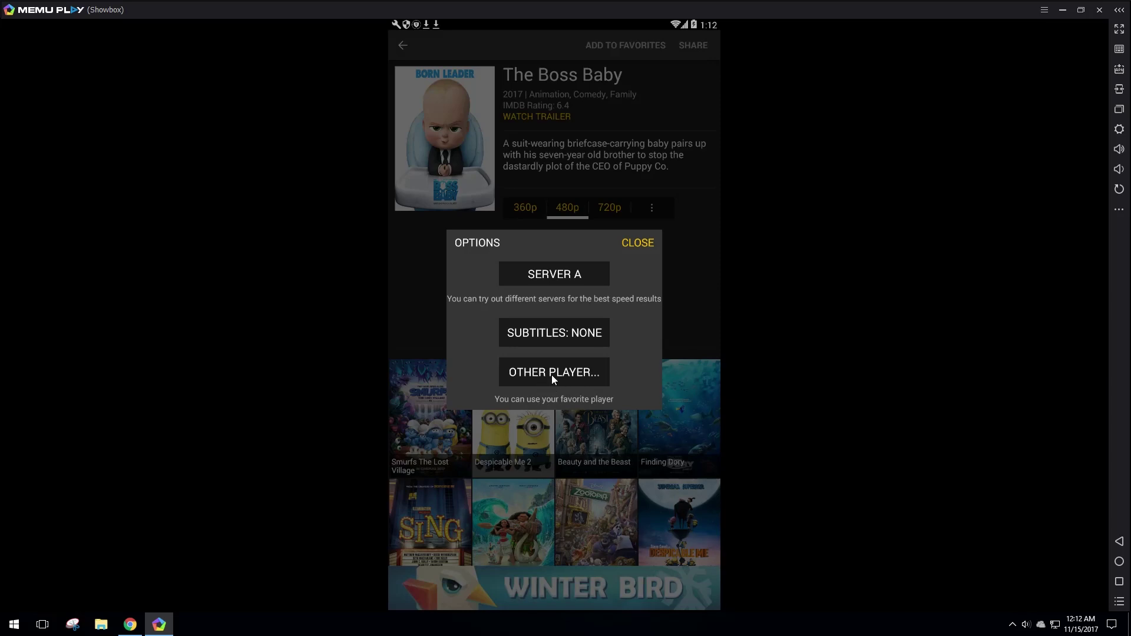
left_click(649, 246)
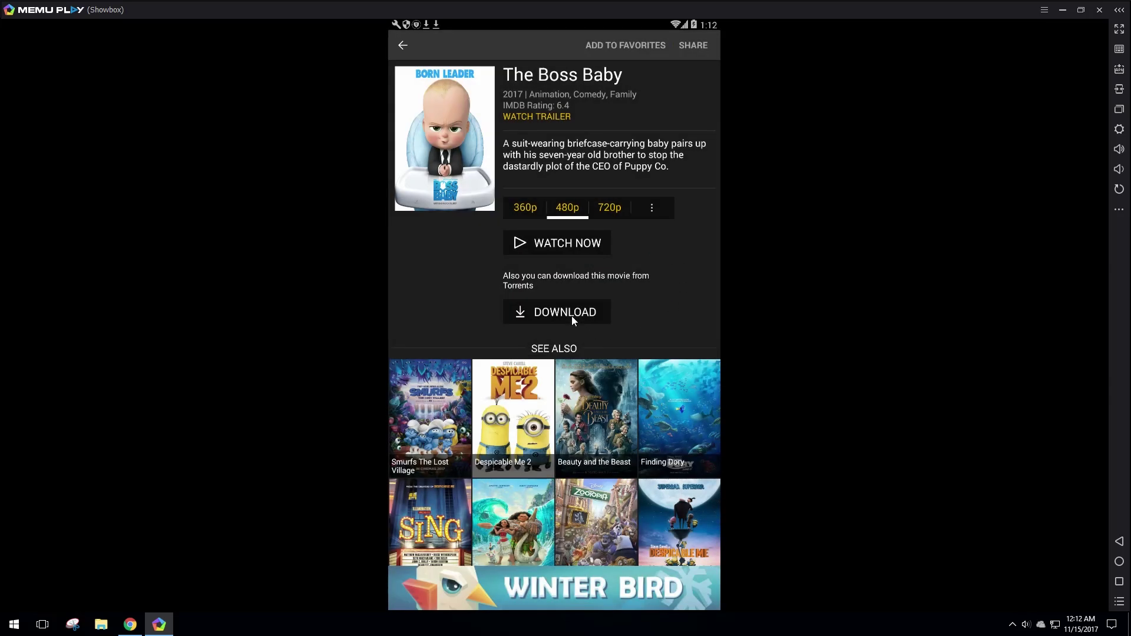
Step: Play The Boss Baby with the Movies player just once, maximize the emulator window, and browse the movie's related titles
left_click(563, 245)
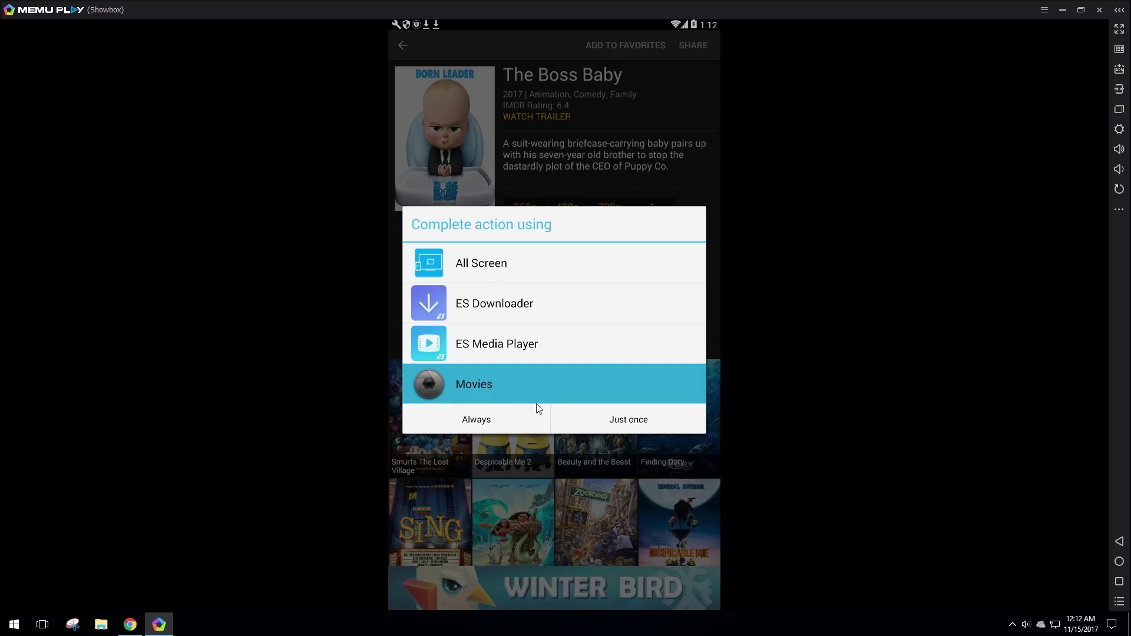
left_click(634, 421)
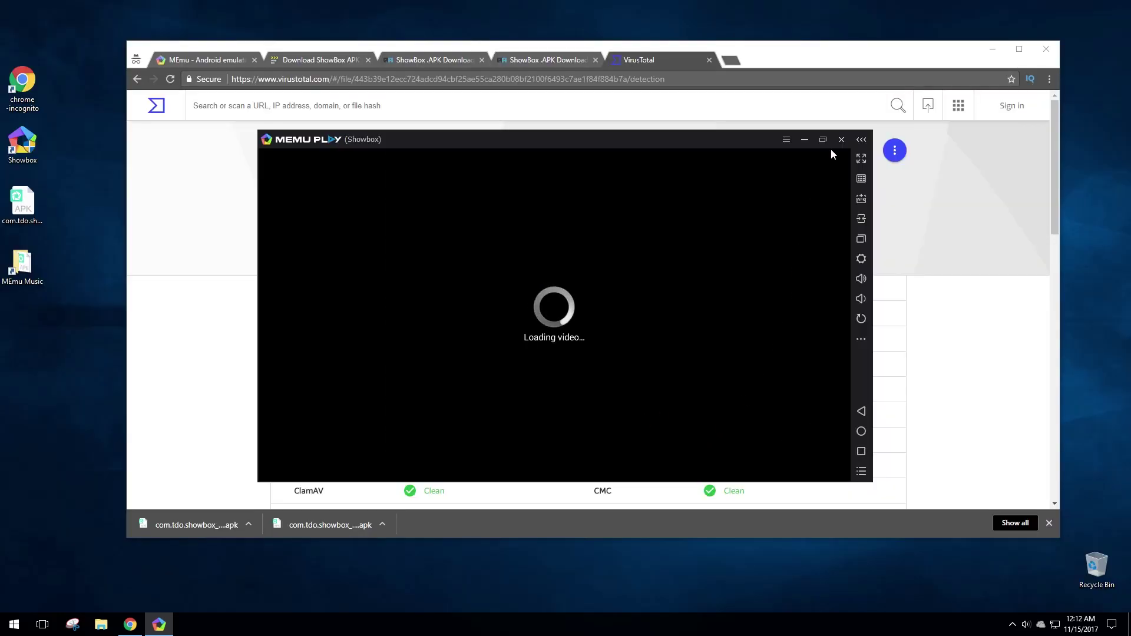
left_click(823, 140)
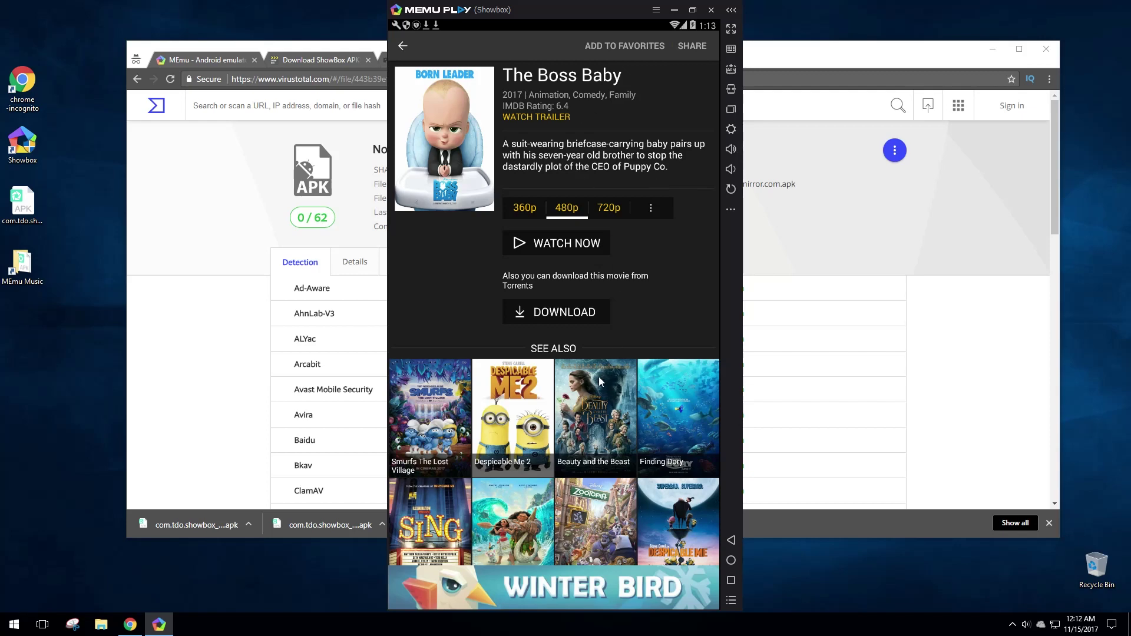
scroll(596, 380, "down", 3)
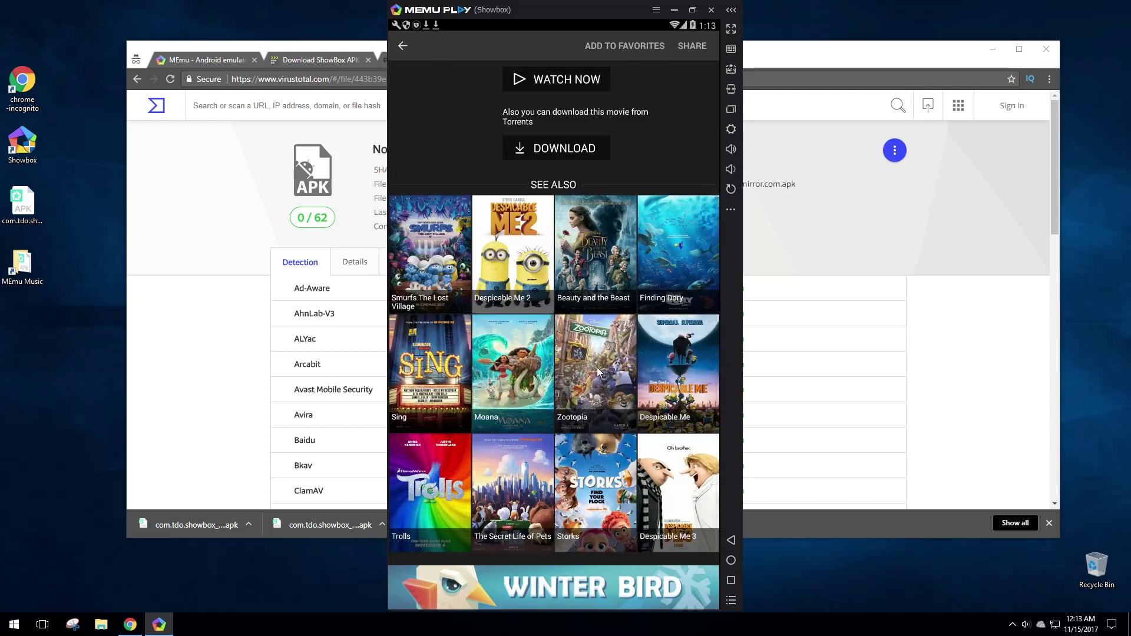